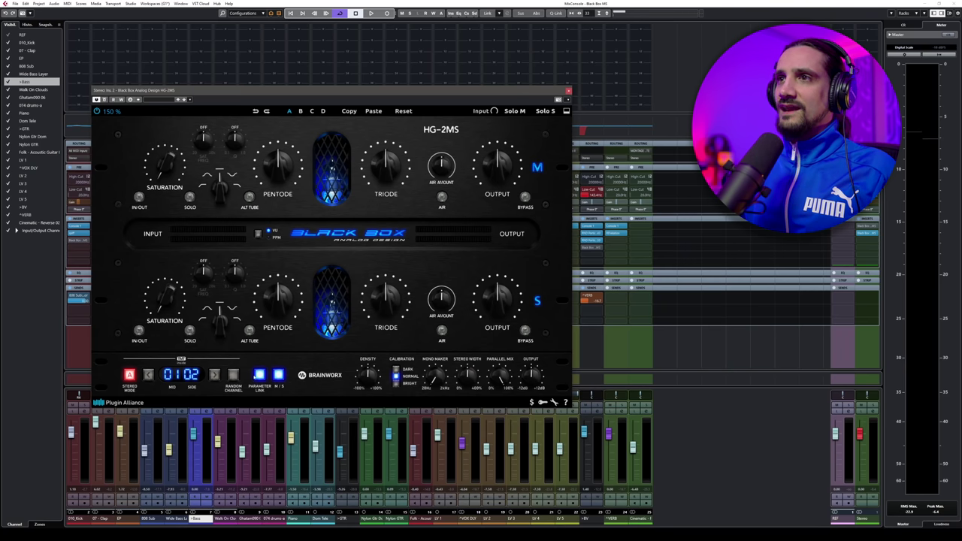
Unlink the mid and side parameters and adjust Pentode and Output on both channels, with the mid Output at 44%.
click(259, 375)
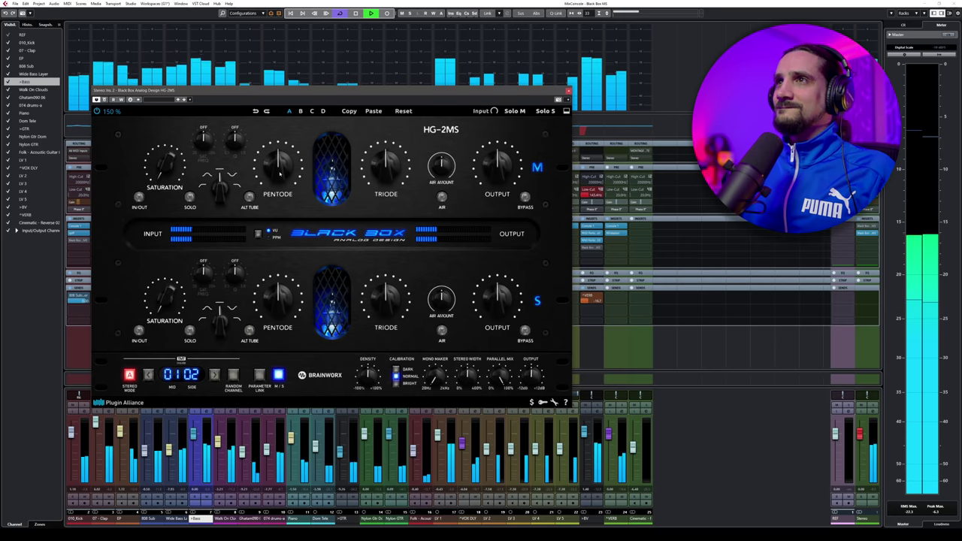
drag(279, 160, 279, 157)
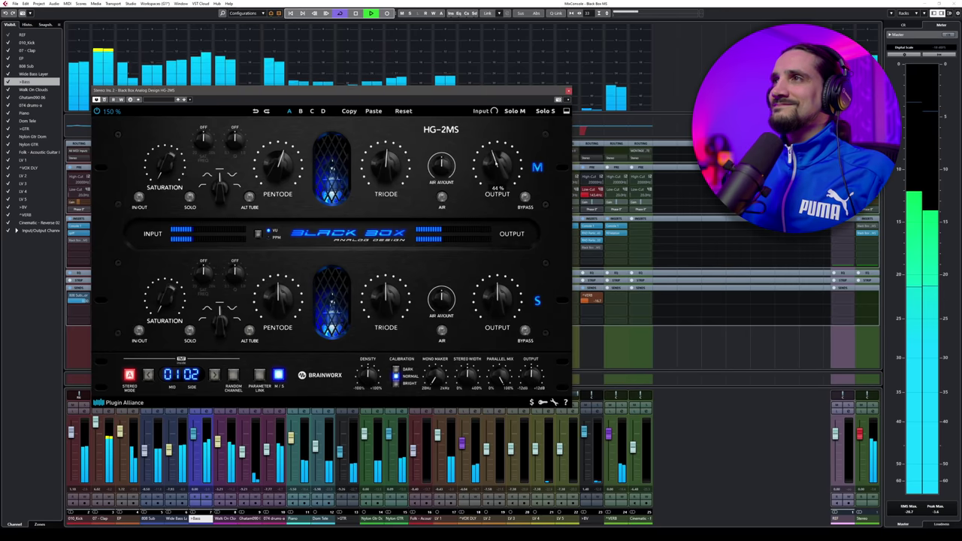
drag(285, 299, 285, 296)
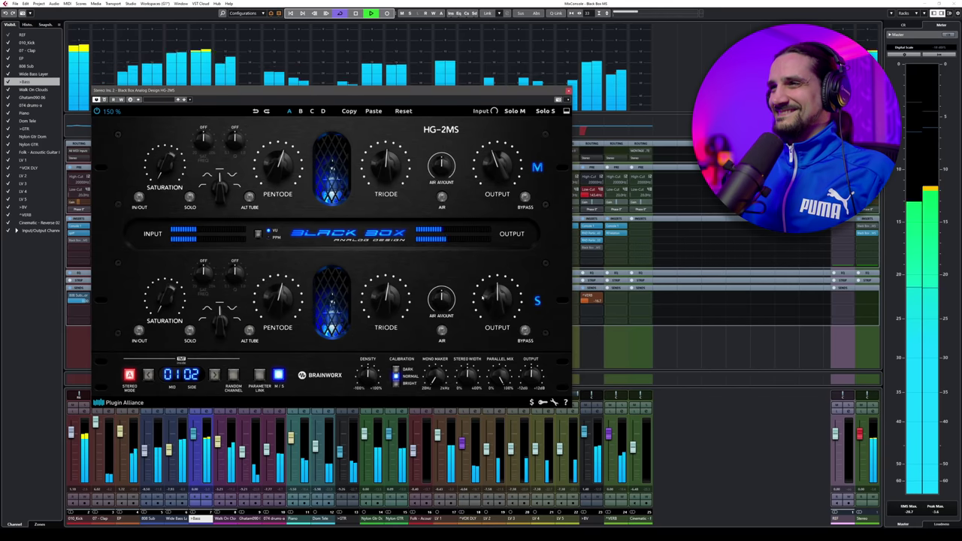
drag(495, 299, 495, 304)
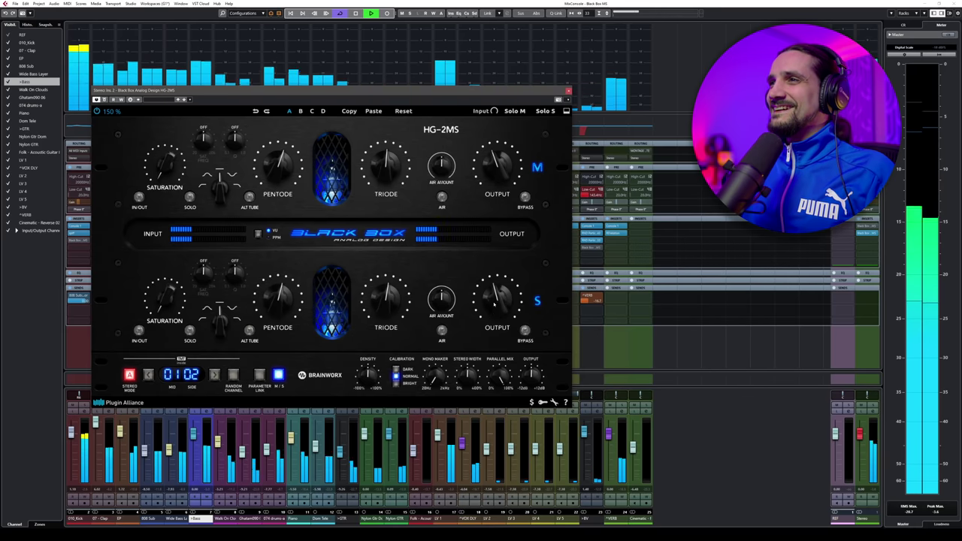
key(space)
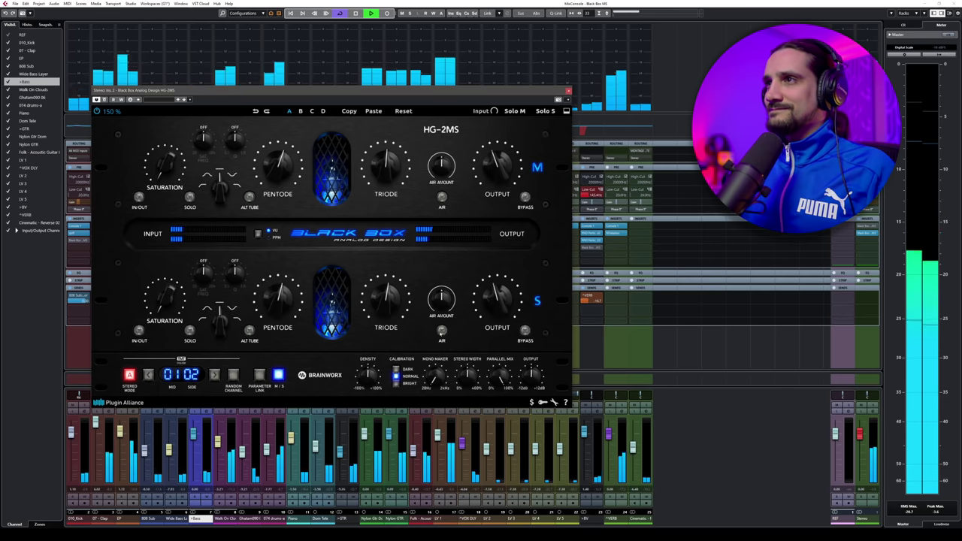
Enable and raise Air on the side channel, auditioning it with the side signal soloed, and readjust the side Triode.
click(442, 329)
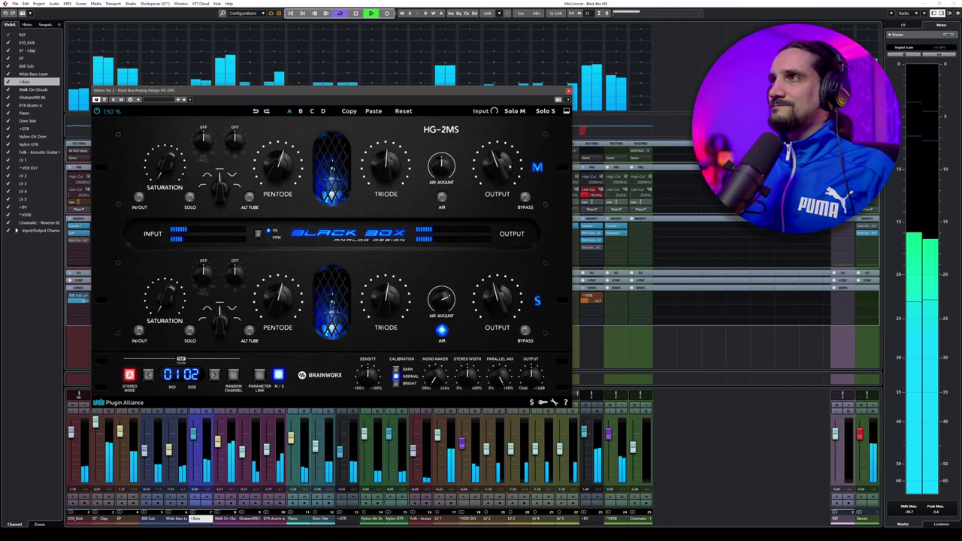
click(547, 111)
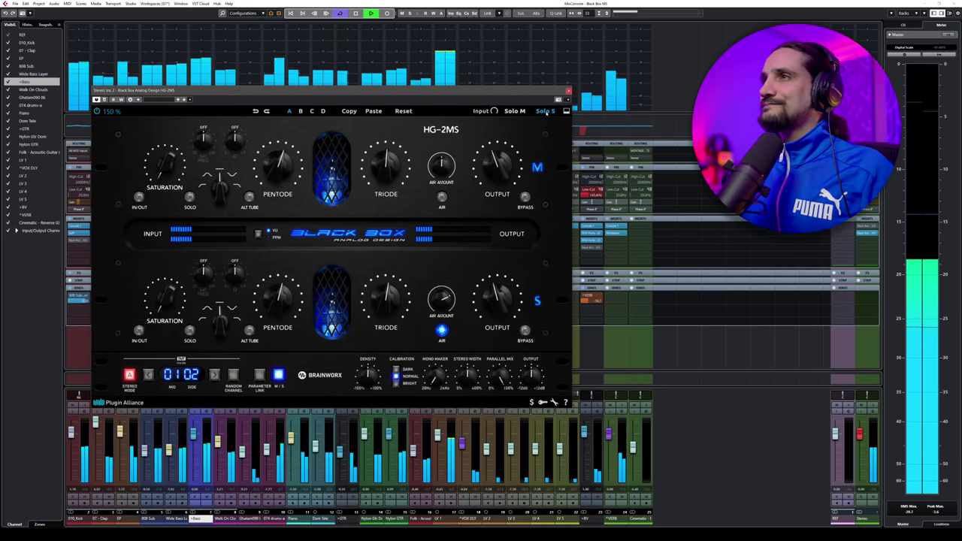
click(545, 111)
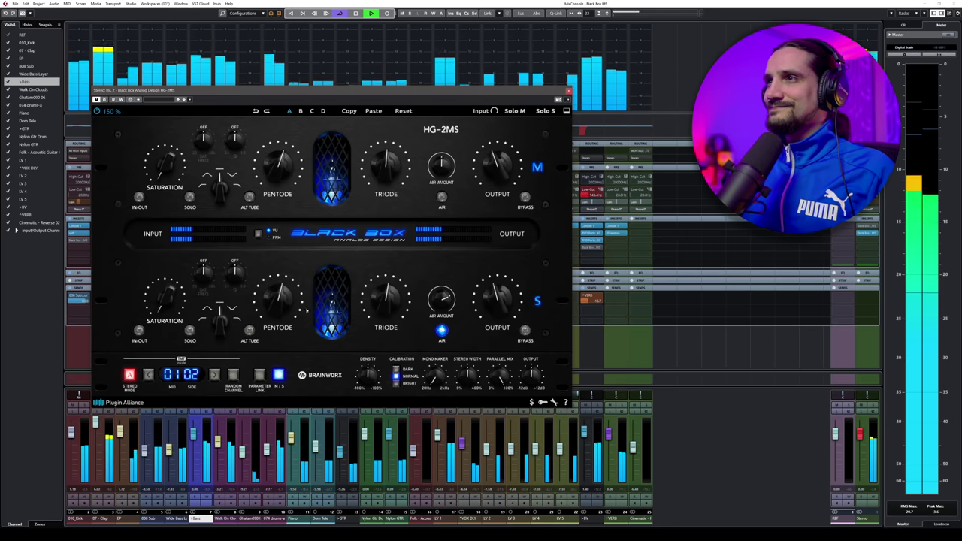
drag(390, 299, 391, 256)
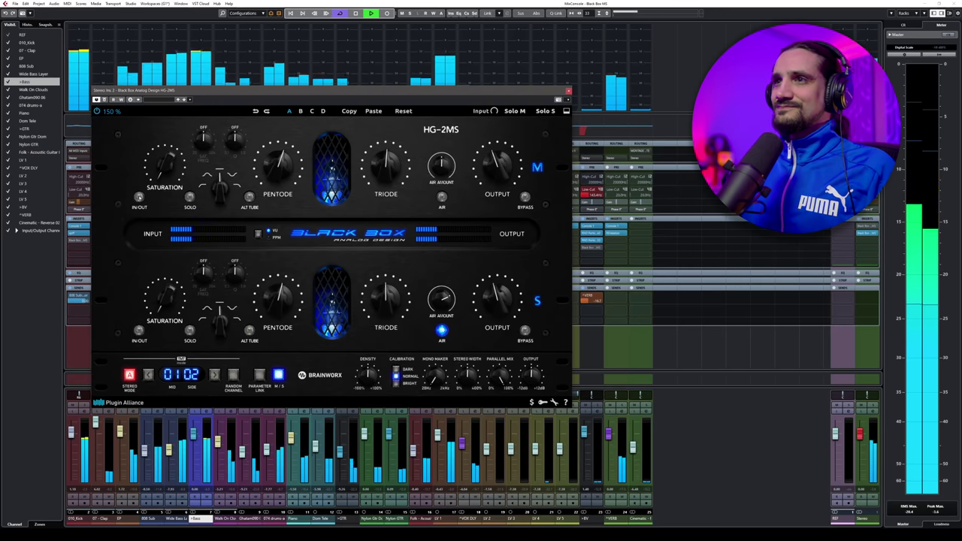
Switch in the saturation circuit on both channels and bring up a light amount of mid Saturation during playback.
key(space)
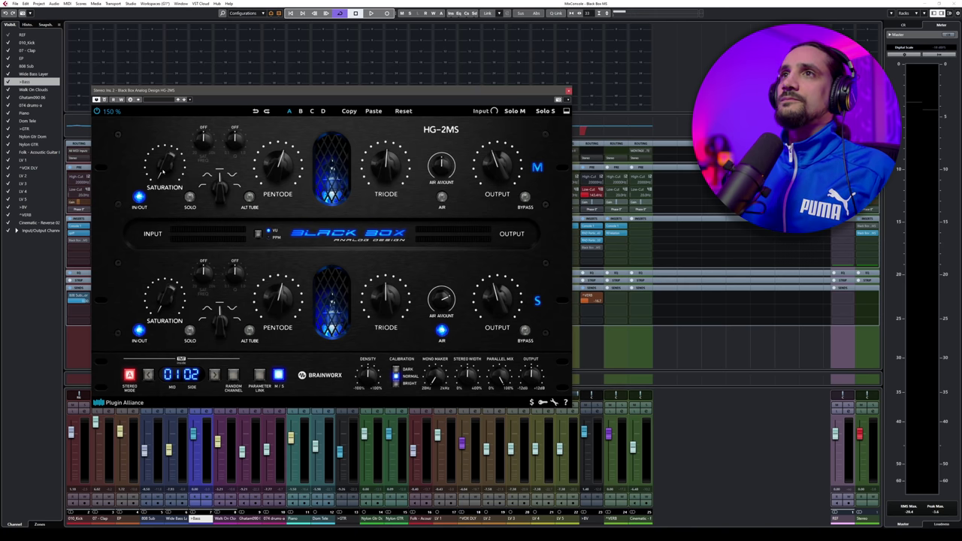
key(space)
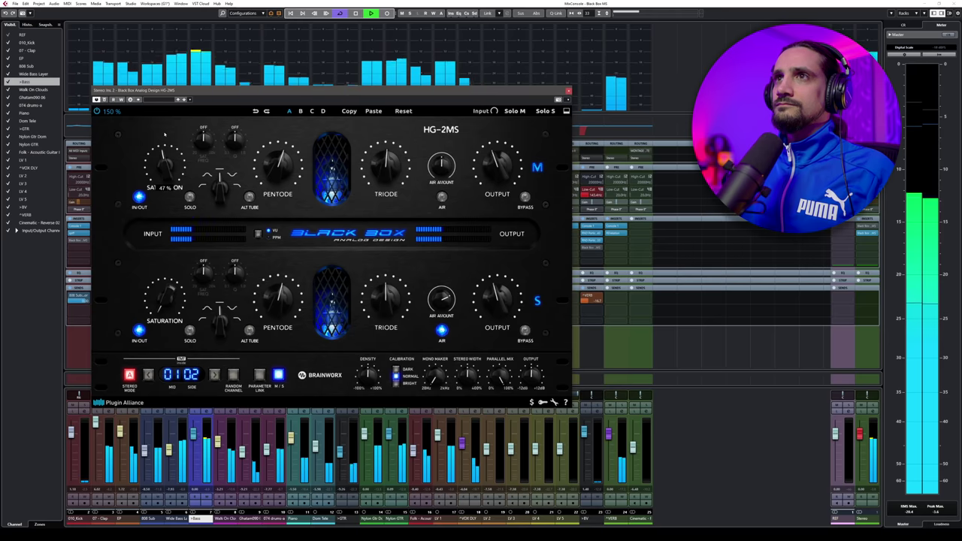
scroll(163, 142, down, 2)
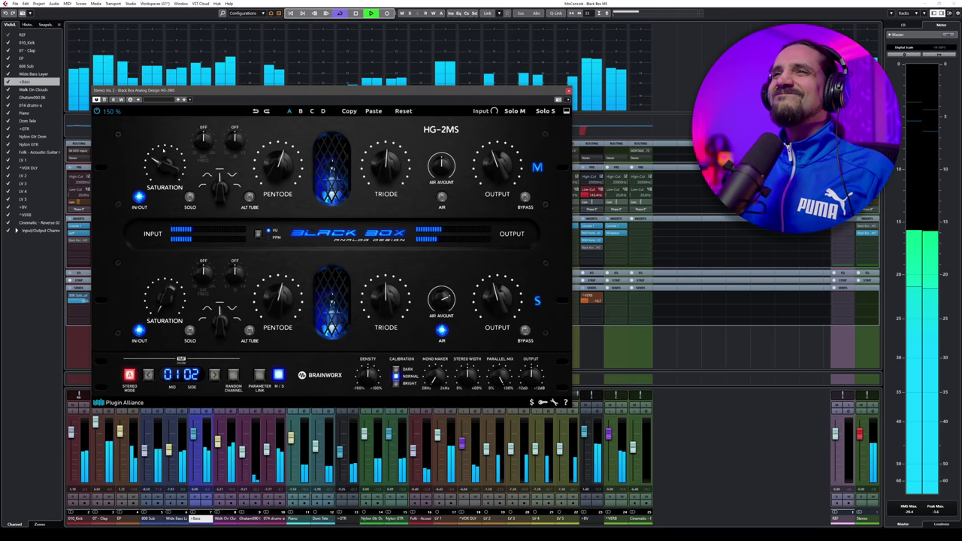
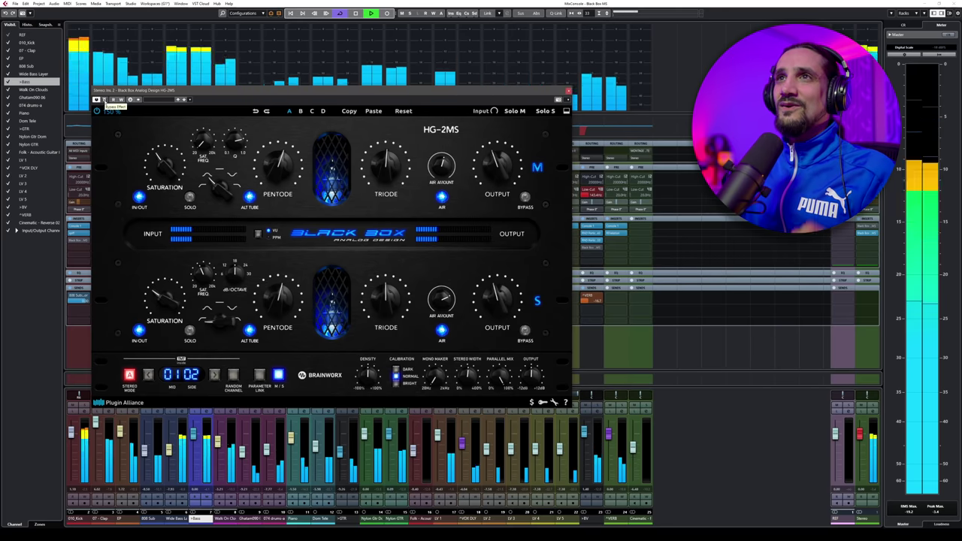
Compare the mix repeatedly with the HG-2MS bypassed and active during playback.
click(104, 99)
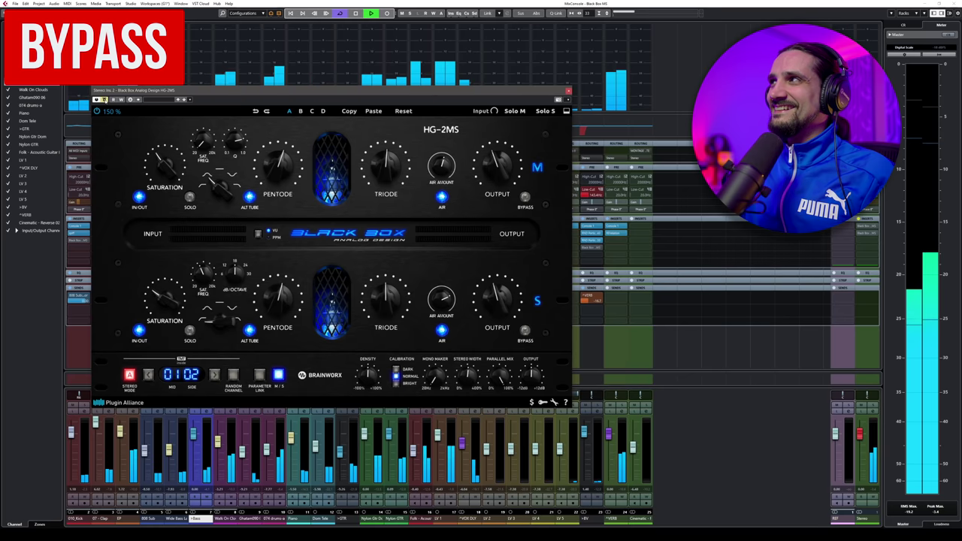
click(104, 99)
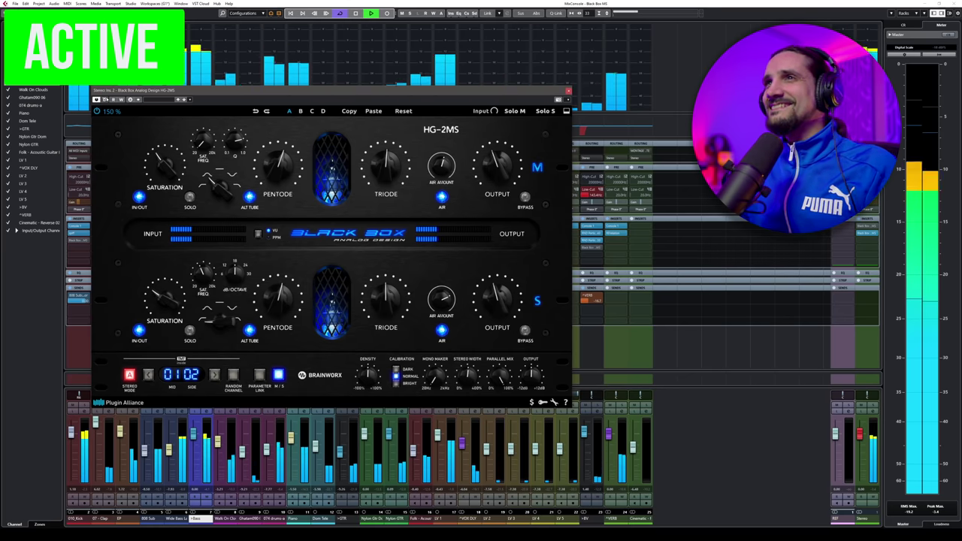
click(105, 99)
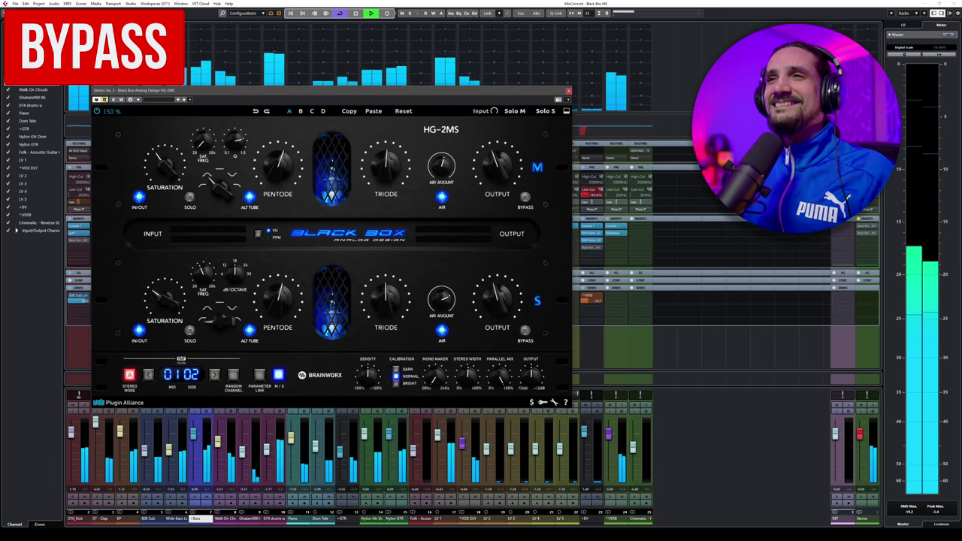
click(105, 100)
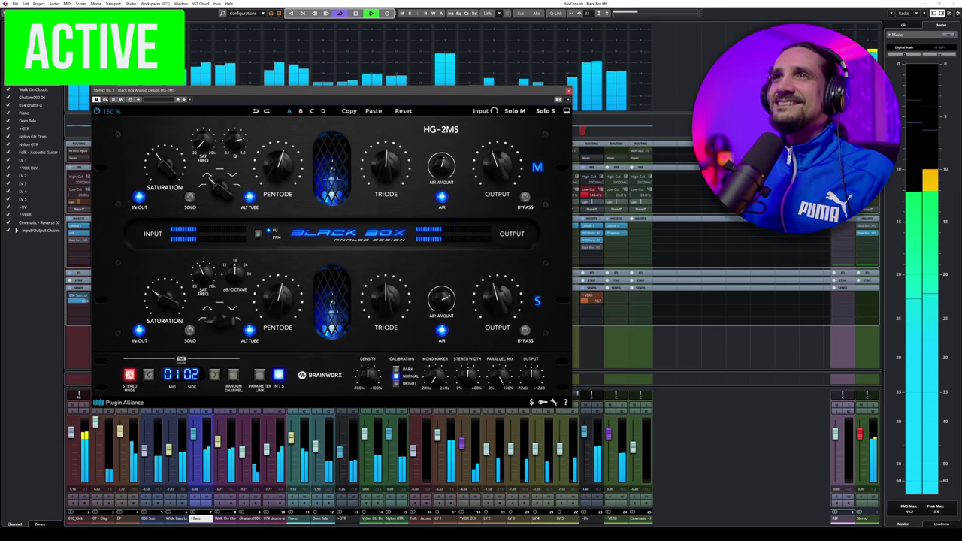
click(106, 100)
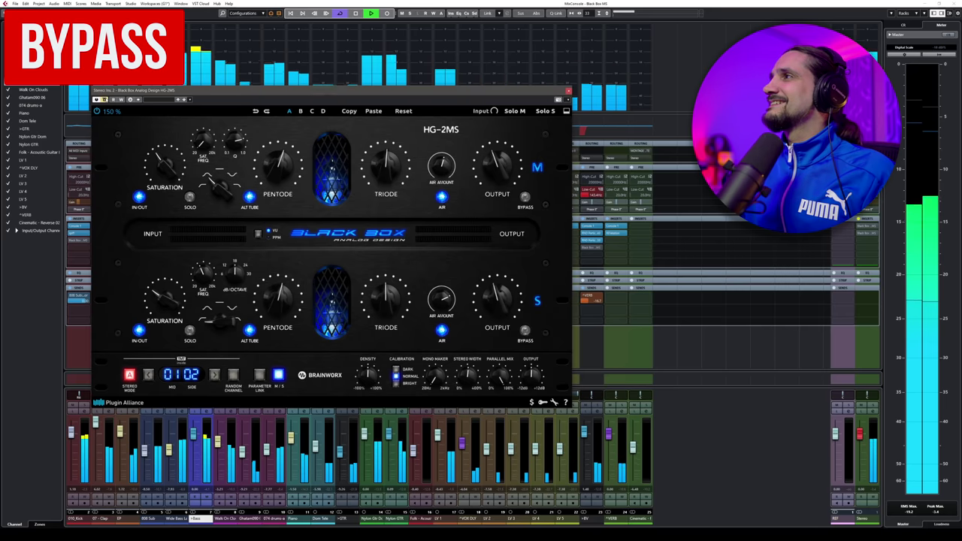
click(105, 100)
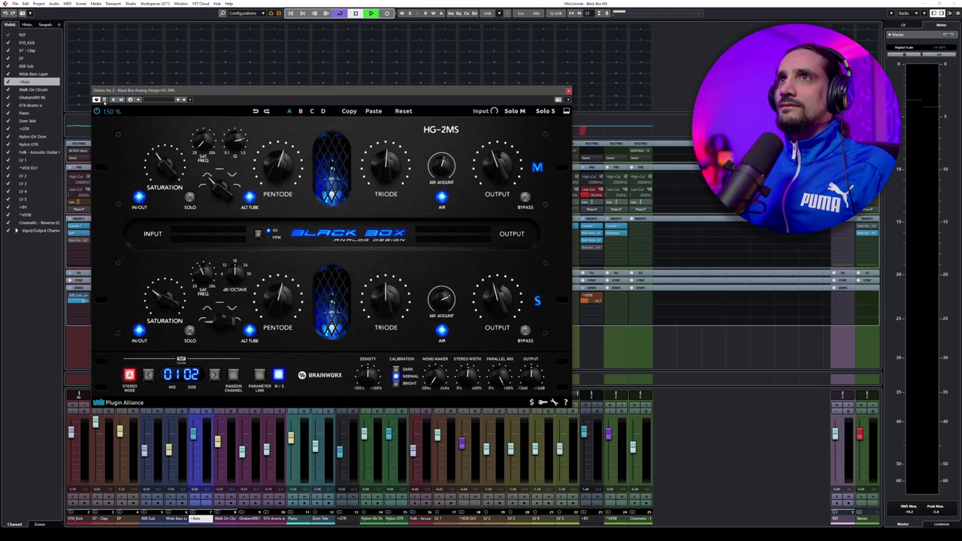
key(space)
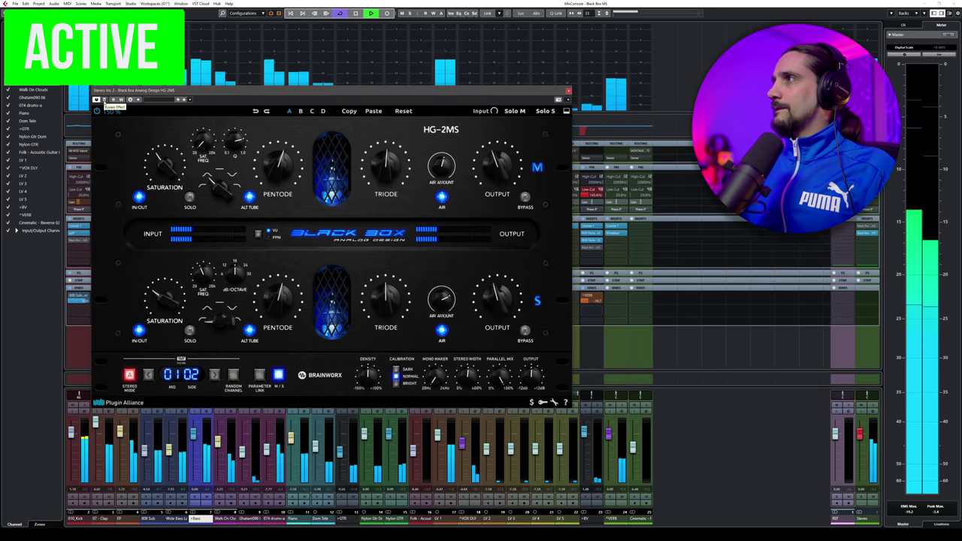
click(105, 100)
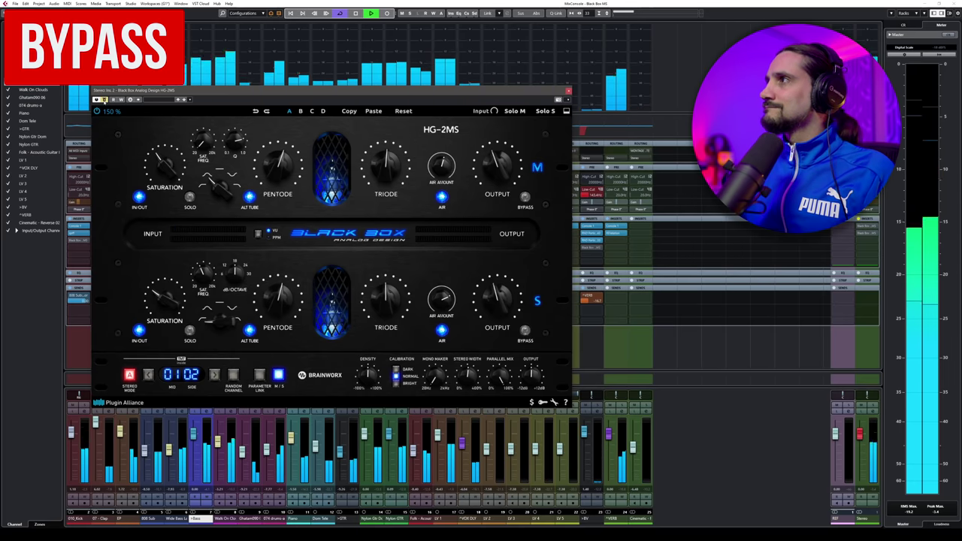
click(105, 100)
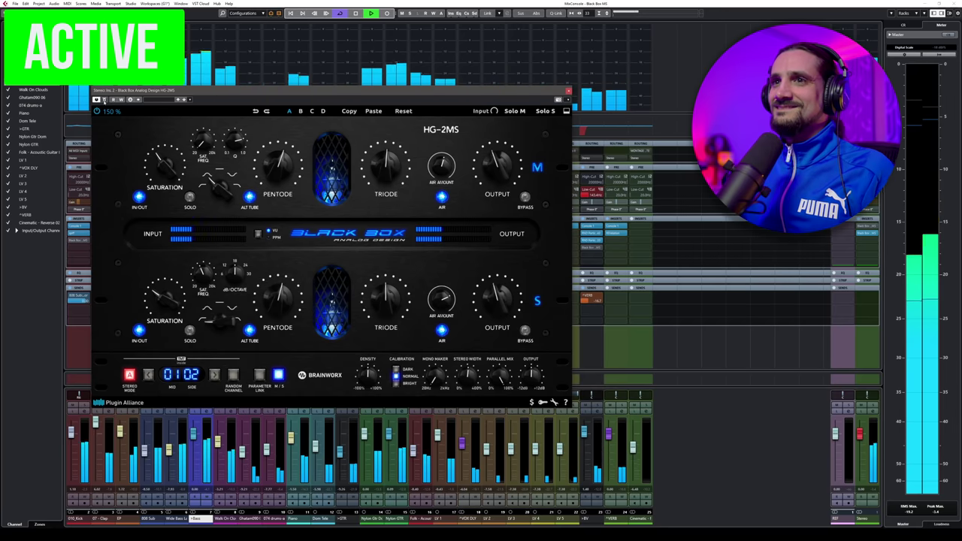
click(103, 99)
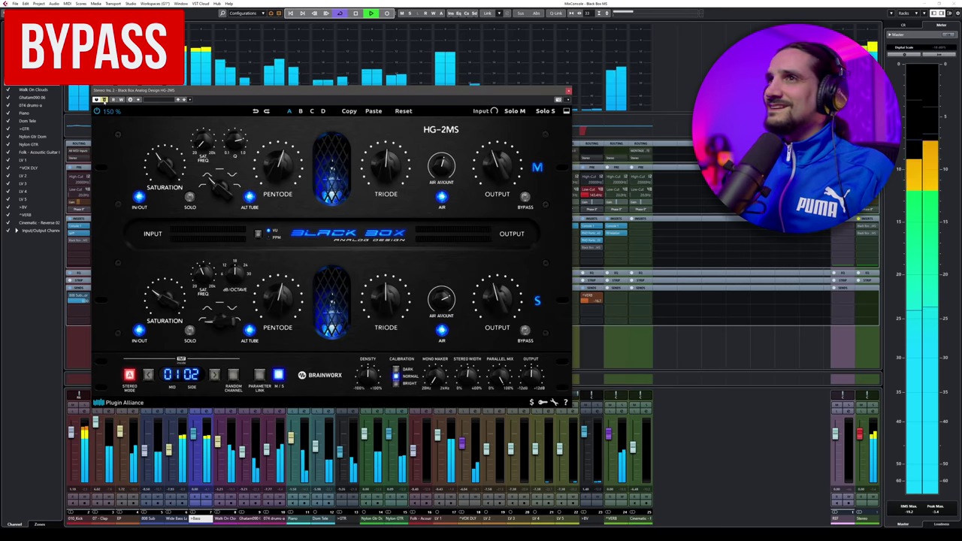
click(103, 100)
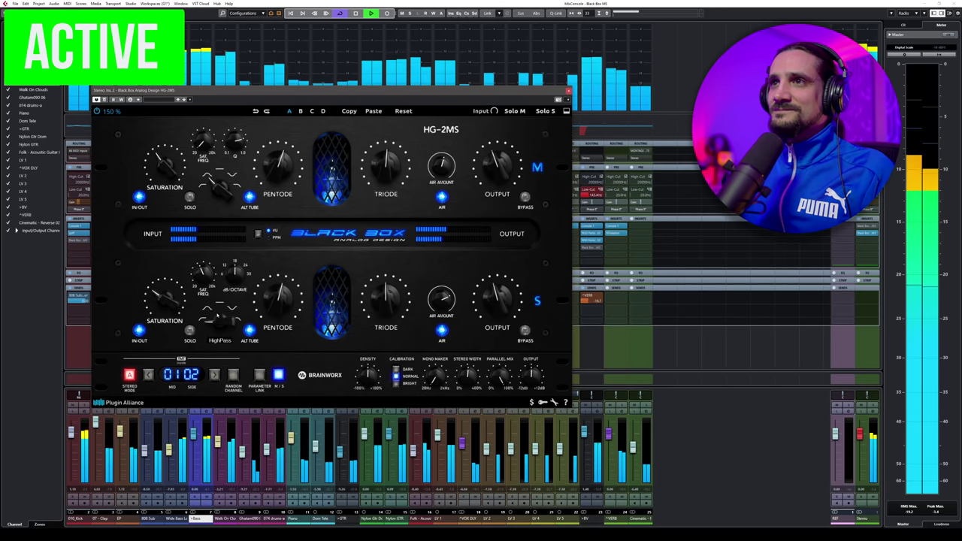
Solo the side saturation to change its filter from high-pass to a band shape and retune frequency and Saturation, then compare against bypass.
click(190, 329)
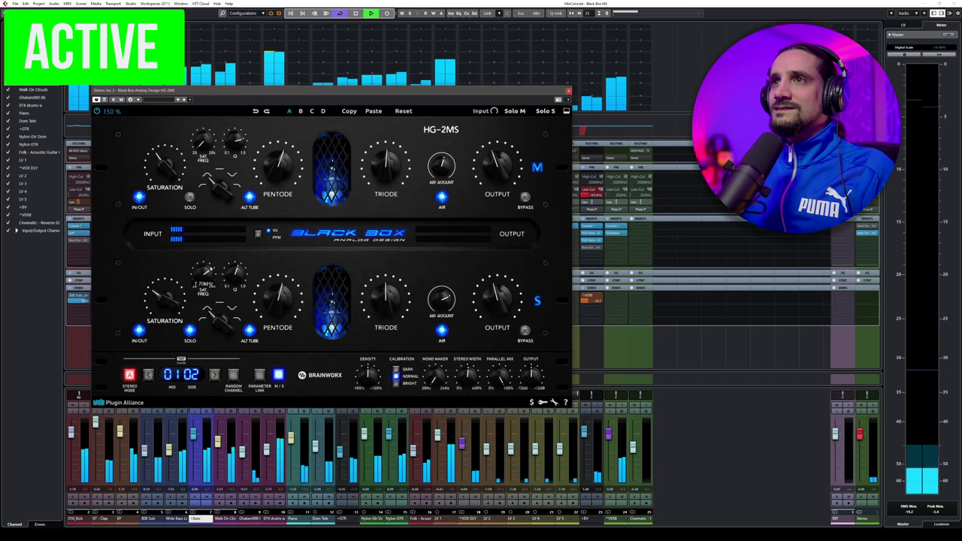
mouse_move(208, 270)
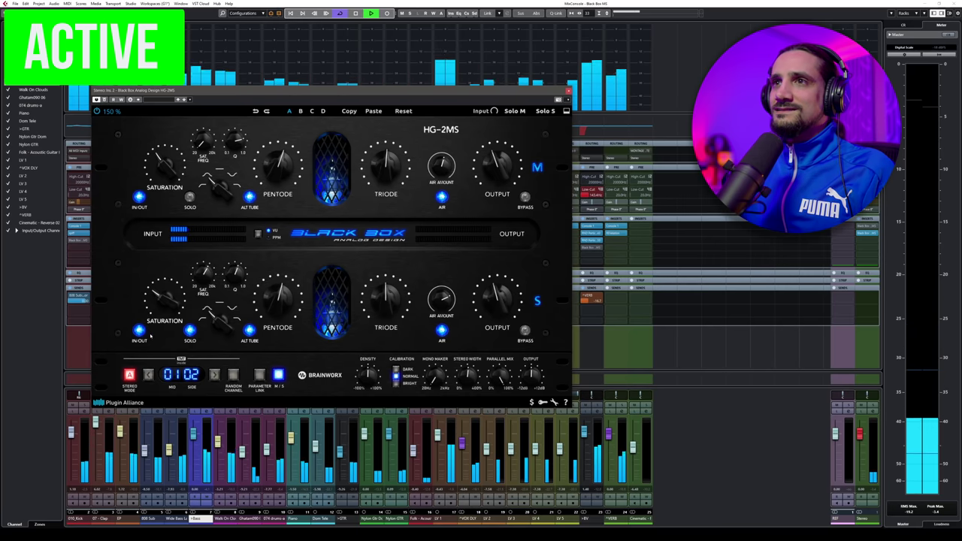
mouse_move(167, 291)
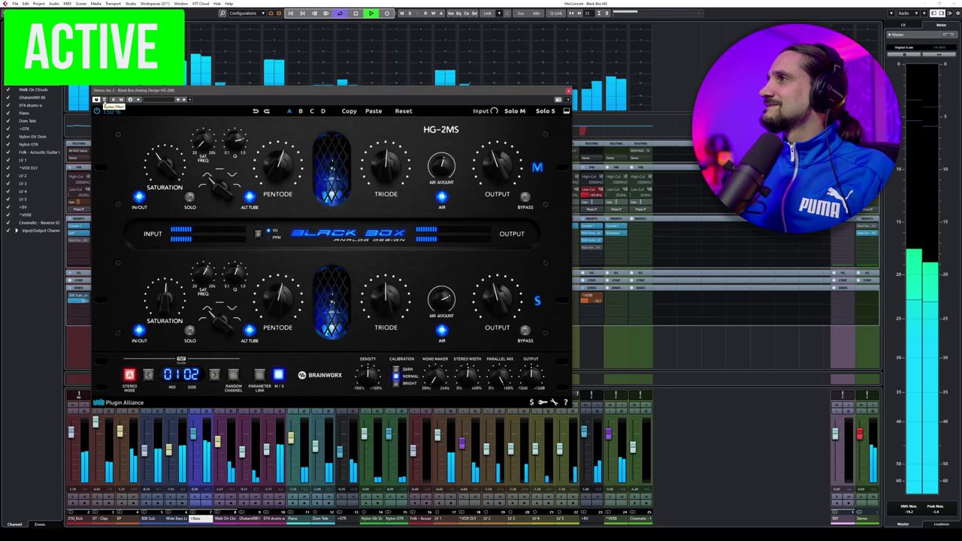
click(104, 100)
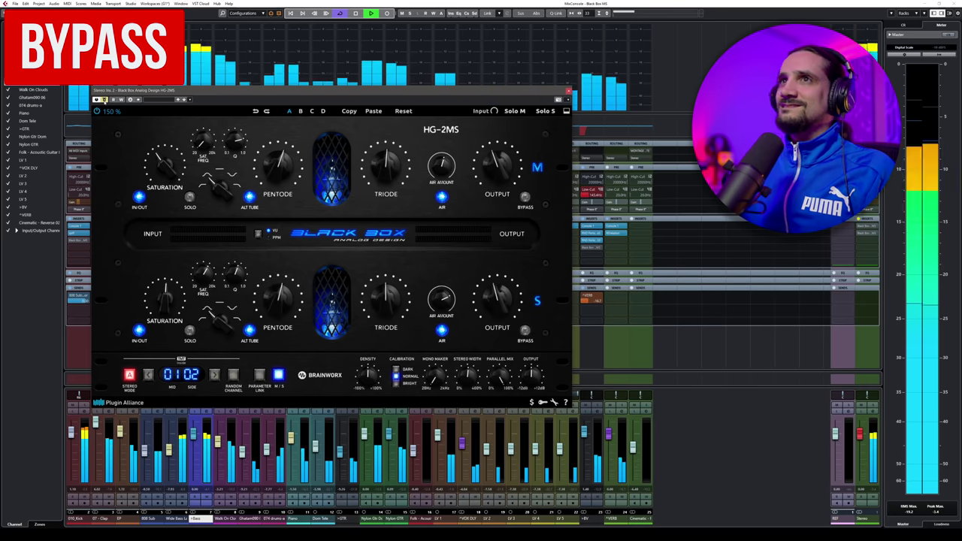
click(104, 100)
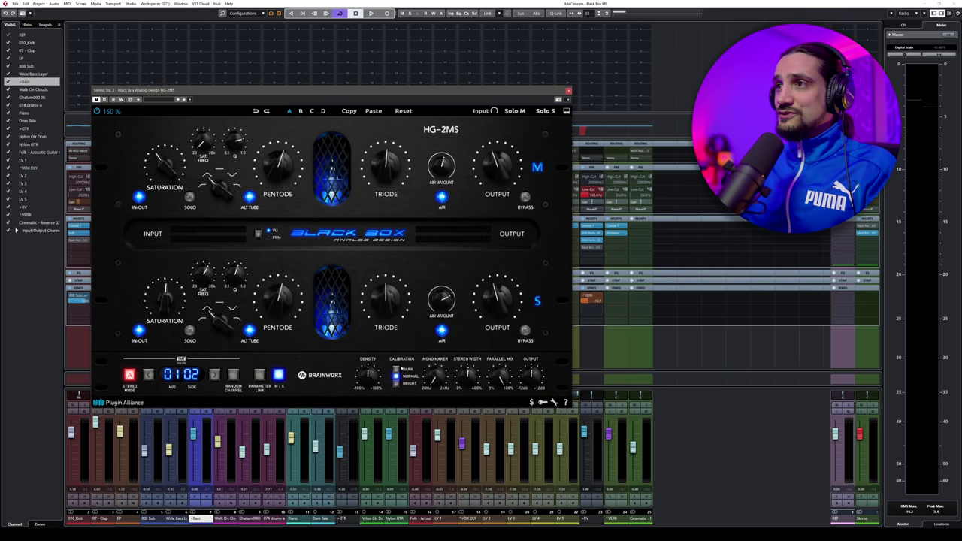
Audition the Dark calibration against Normal while the mix plays, ending on Normal.
click(395, 369)
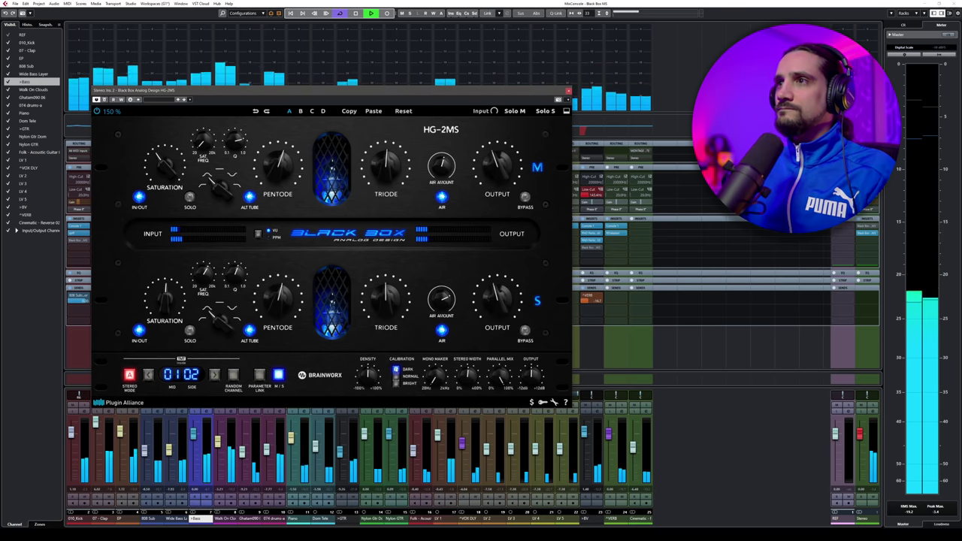
click(397, 377)
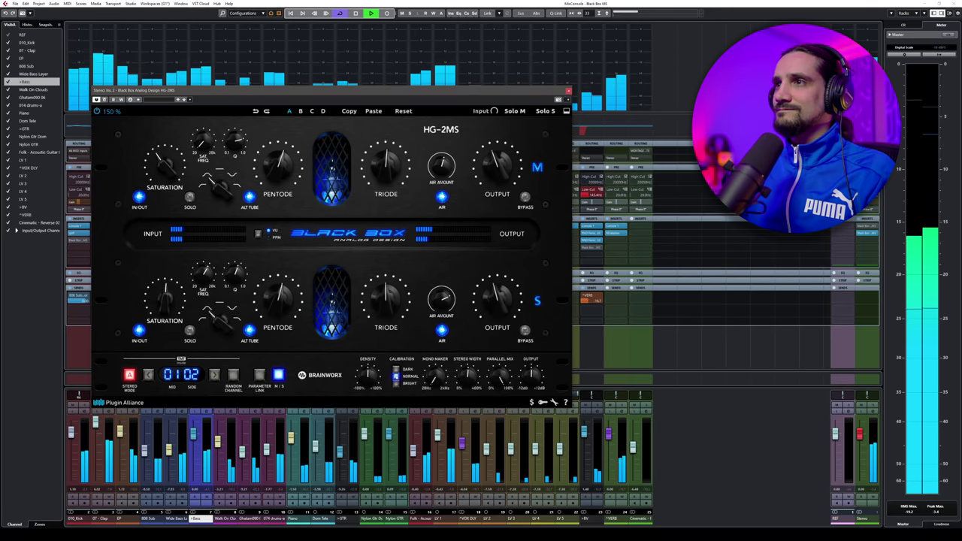
key(space)
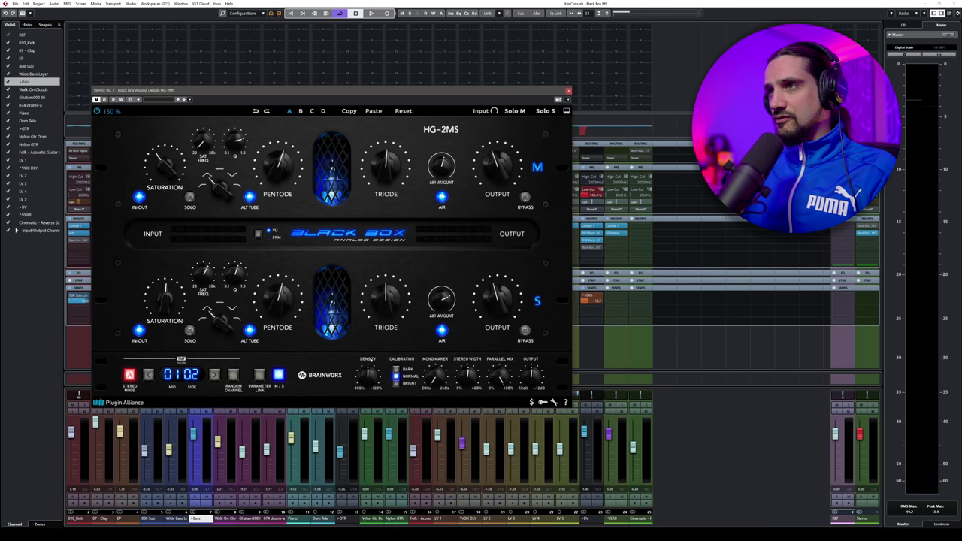
Try the Density control between -100% and about +90% during playback, then return Density to centre and calibration to Normal.
key(space)
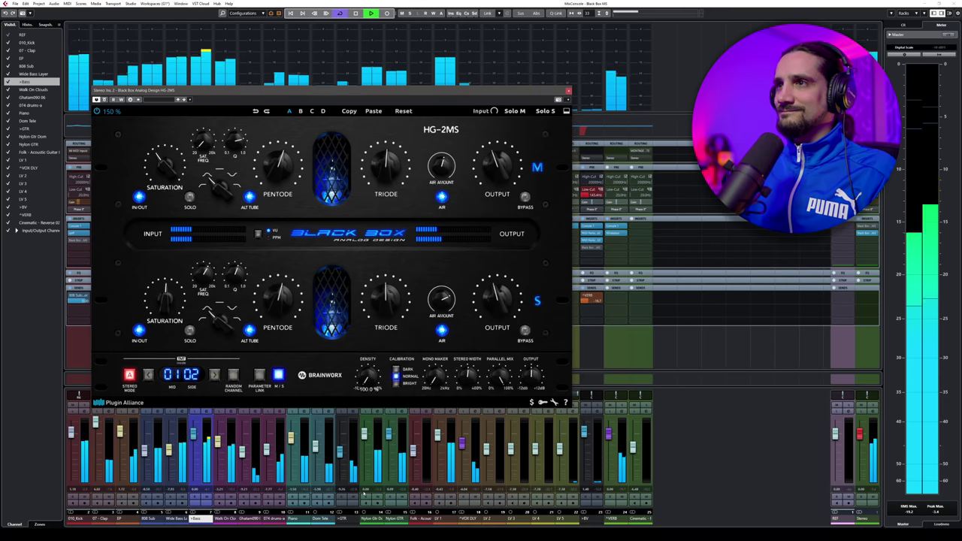
drag(364, 487, 365, 396)
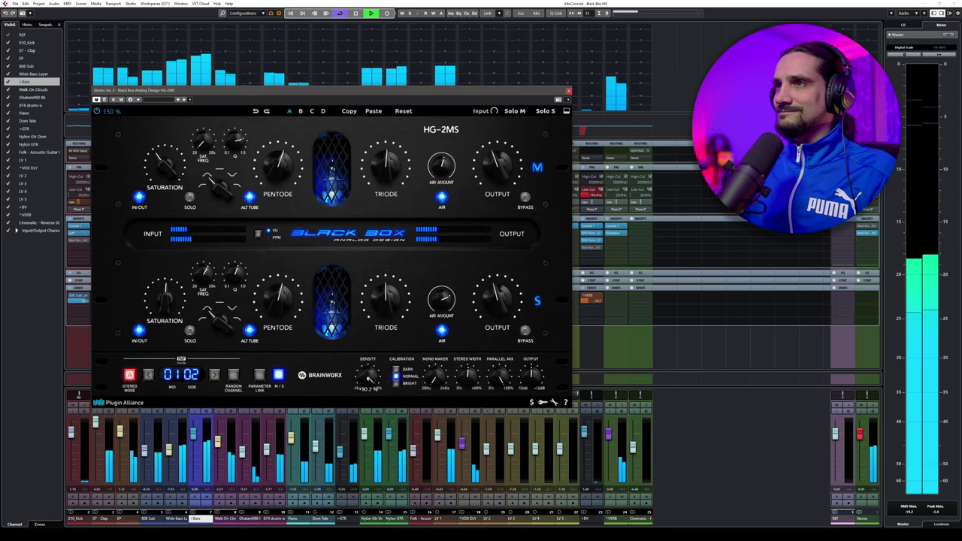
click(396, 384)
drag(366, 379, 358, 472)
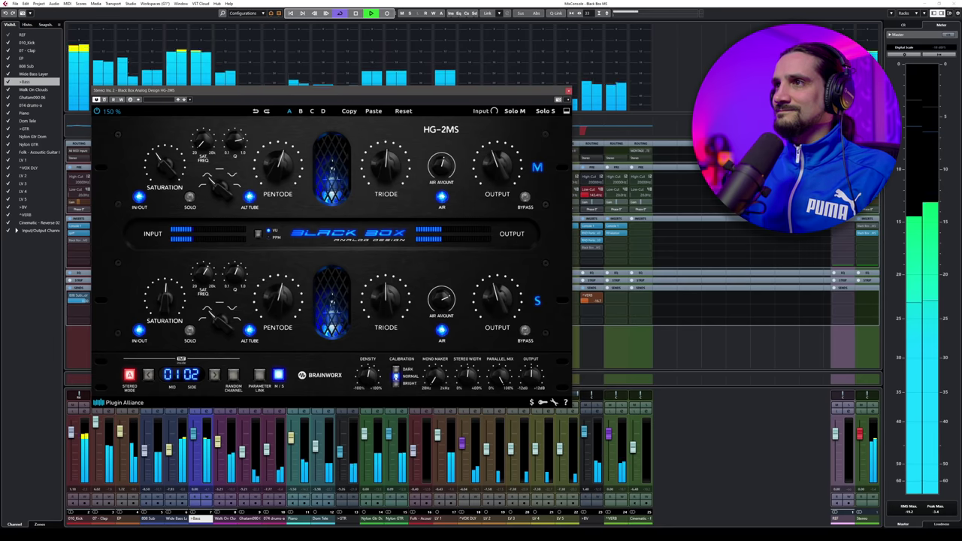
Raise the Mono Maker frequency slightly and sweep Parallel Mix down to 0% and back to 100% while the mix plays.
key(space)
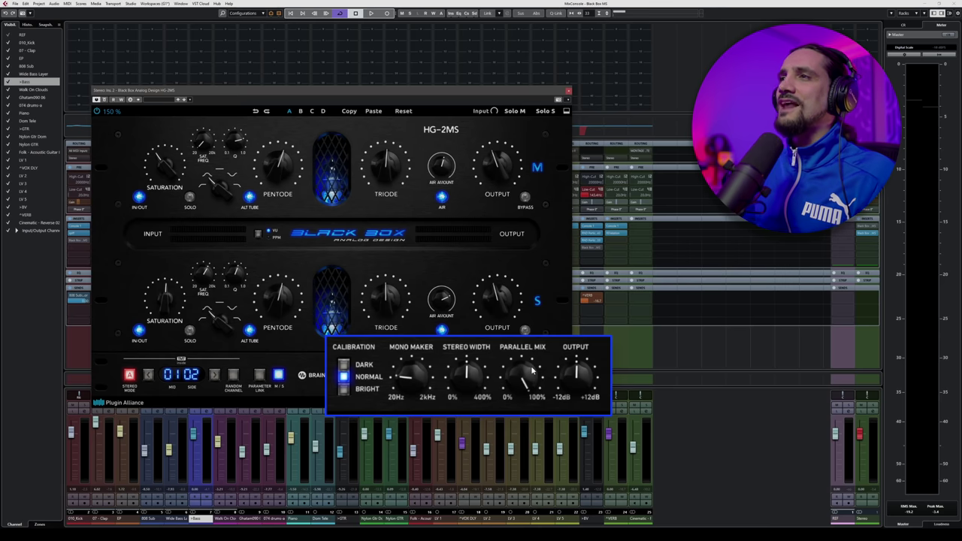
key(space)
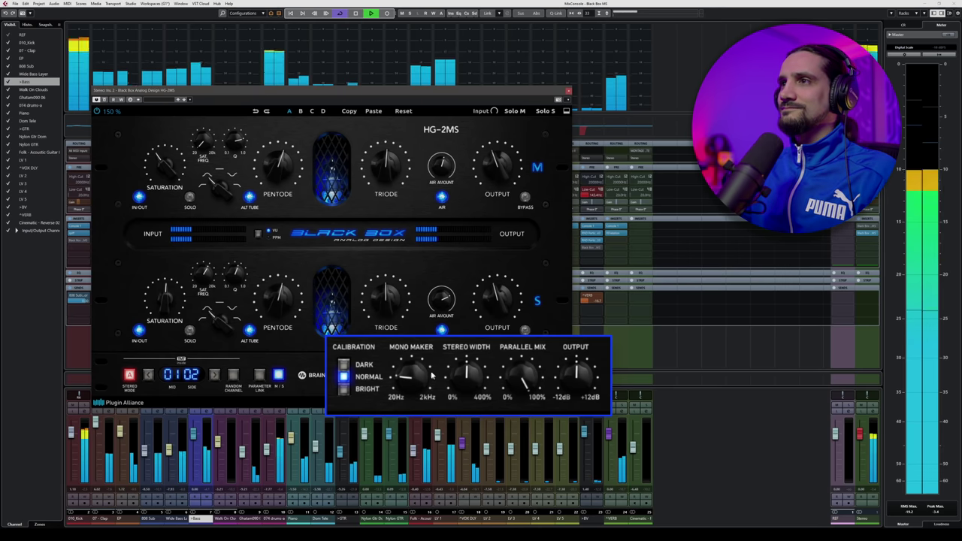
mouse_move(421, 379)
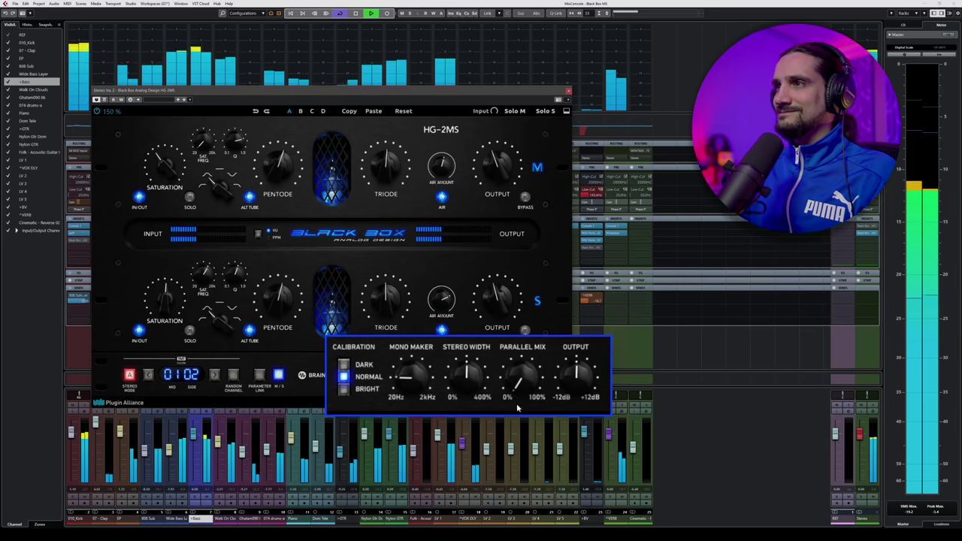
drag(517, 389, 517, 320)
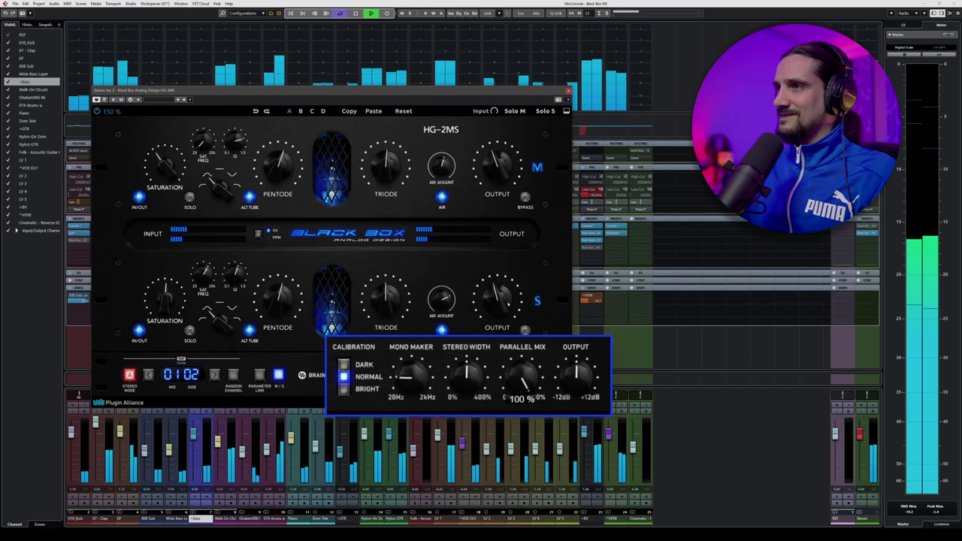
key(space)
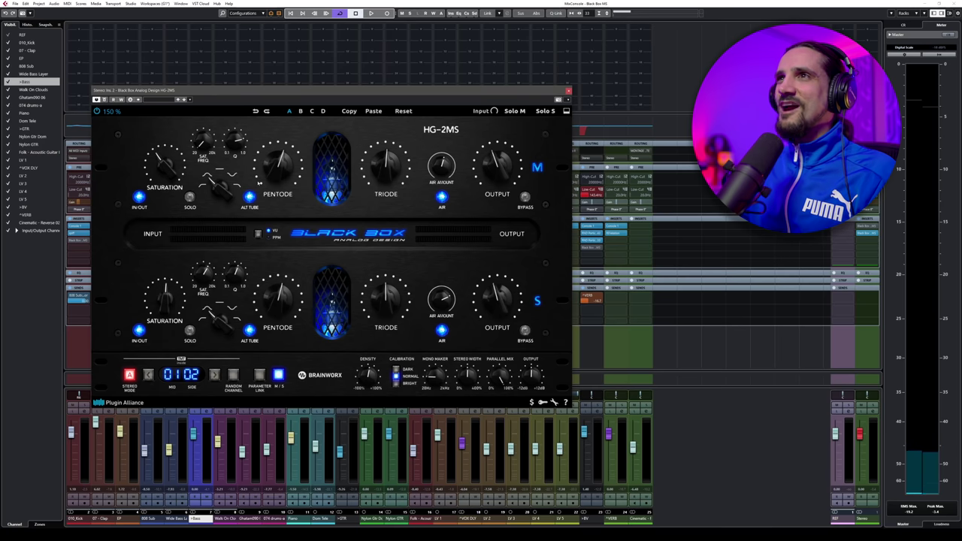
Push the mid channel's Saturation and Pentode harder and blend the effect with Parallel Mix at about 29% during playback.
key(space)
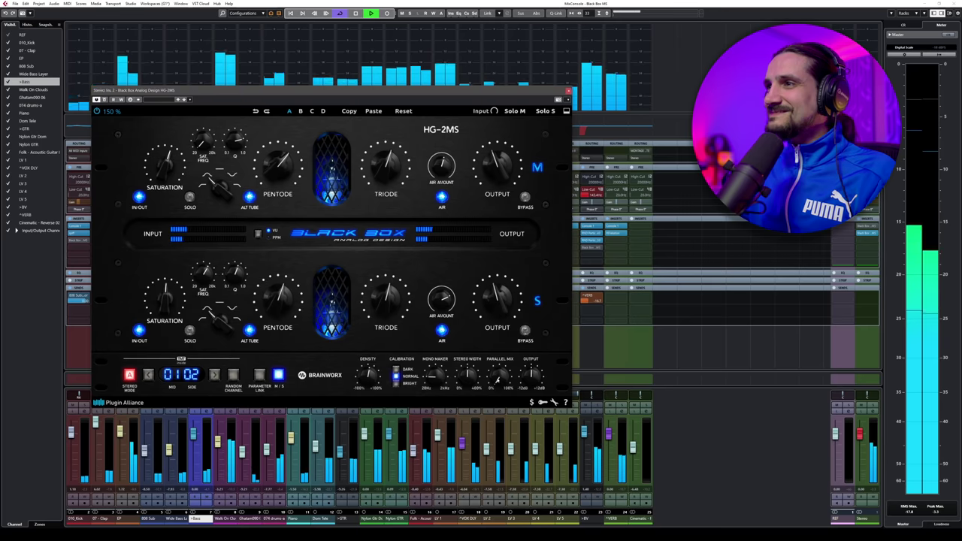
mouse_move(499, 375)
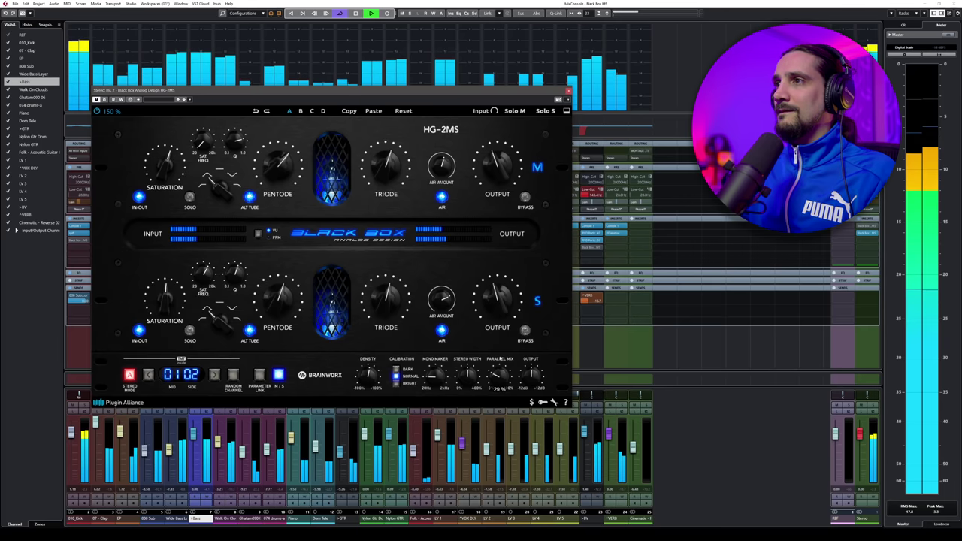
drag(499, 360, 500, 354)
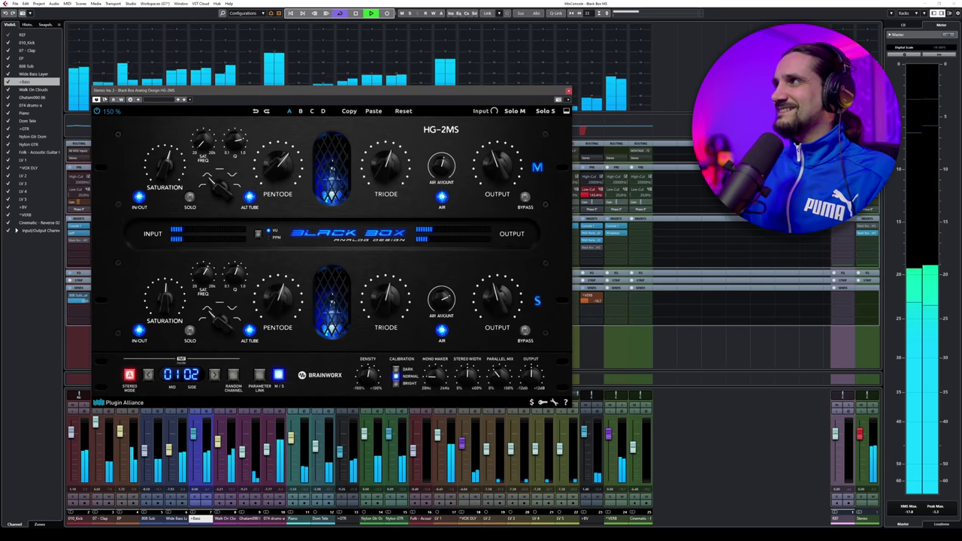
key(space)
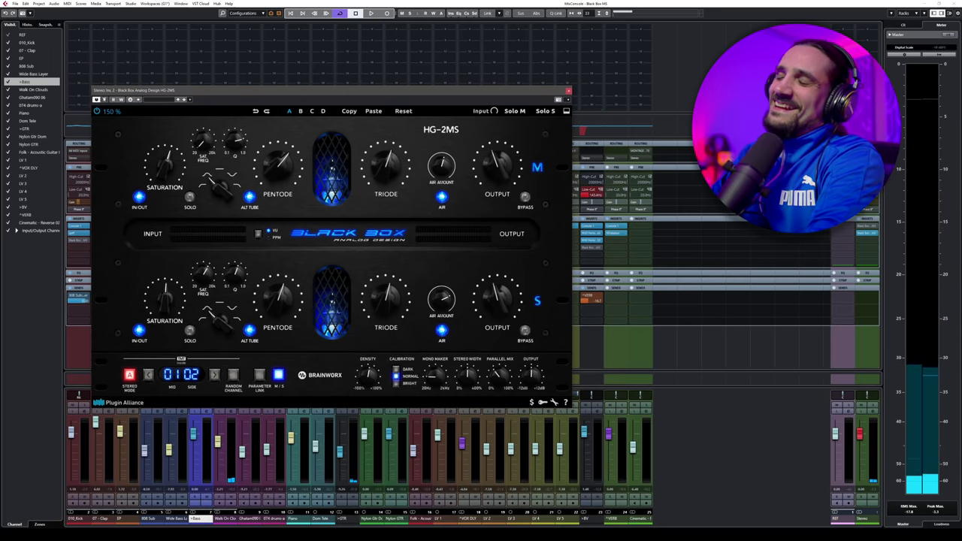